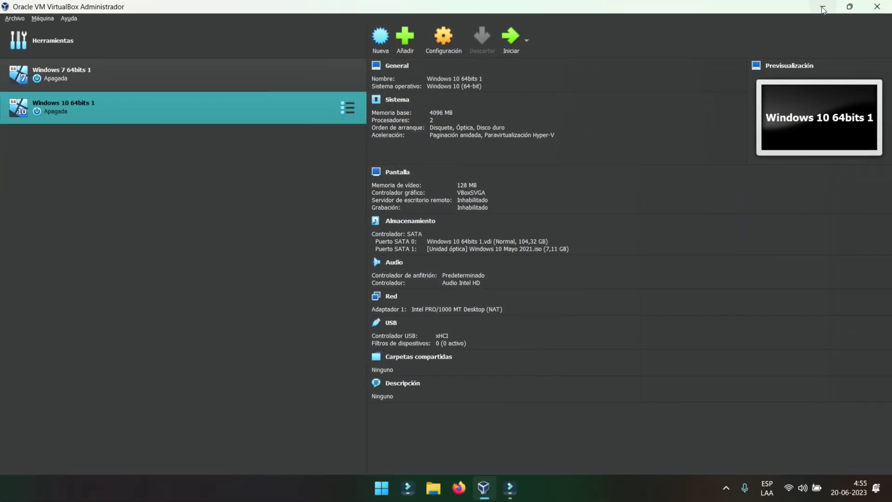
Minimize the VirtualBox manager and create a folder named Compartida on the host desktop.
left_click(824, 9)
right_click(351, 146)
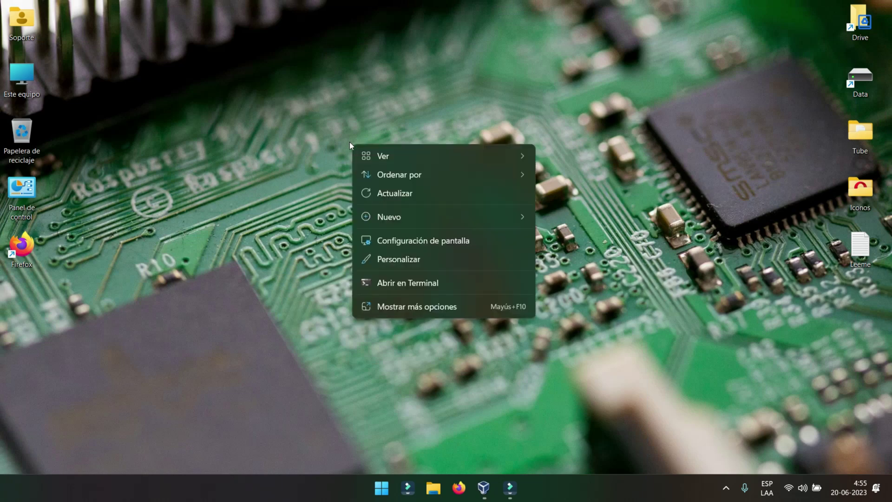
mouse_move(377, 217)
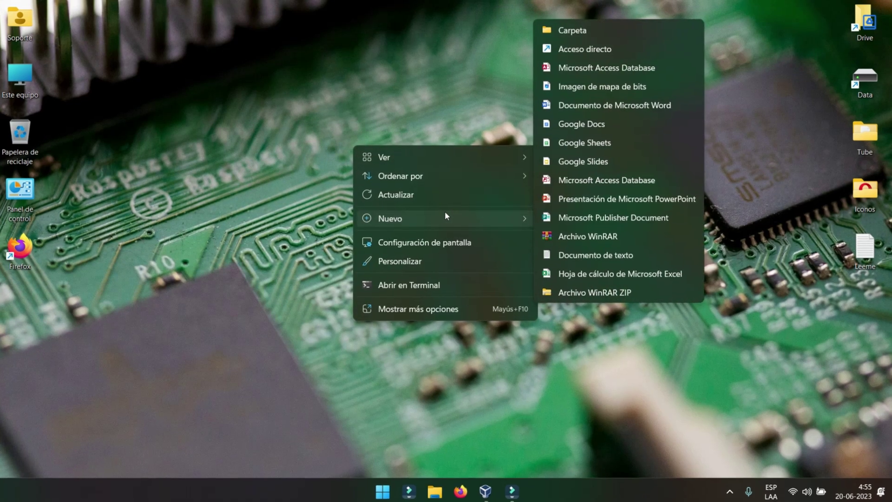
left_click(590, 33)
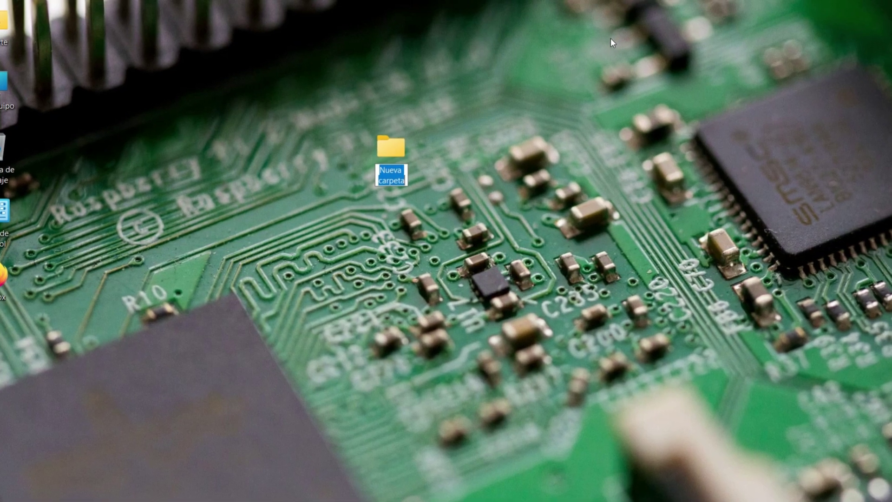
type("Com")
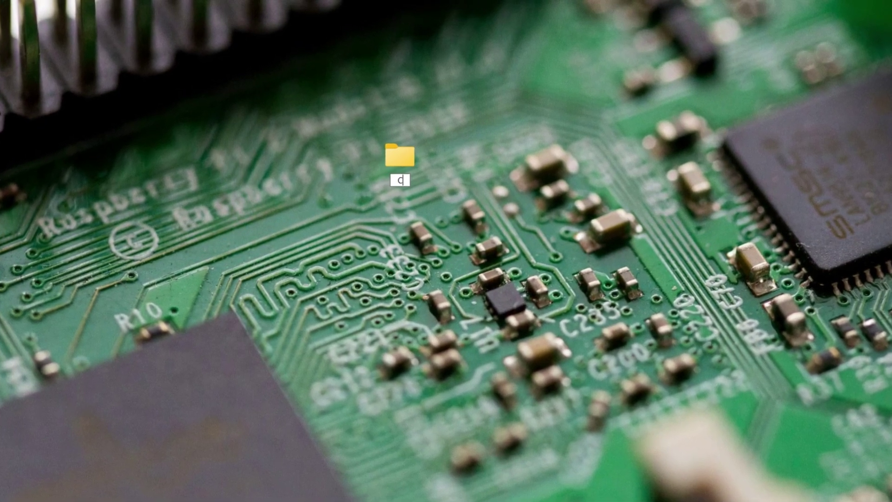
type("partida")
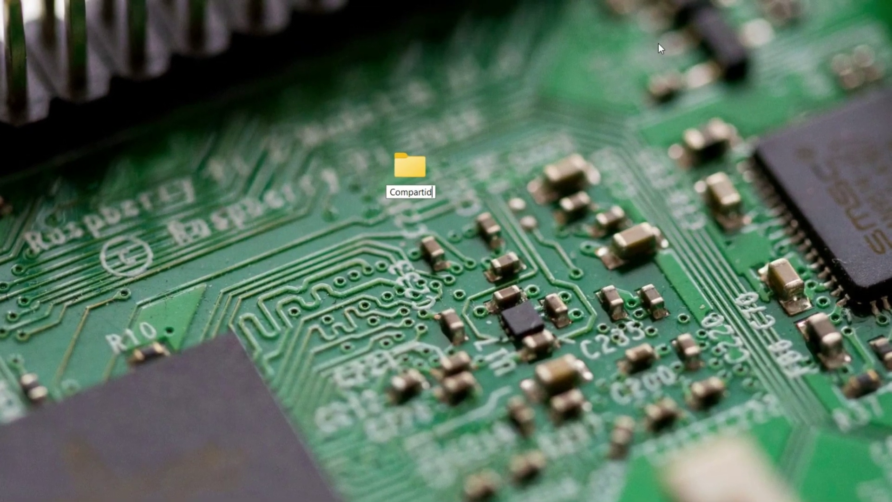
key("Return")
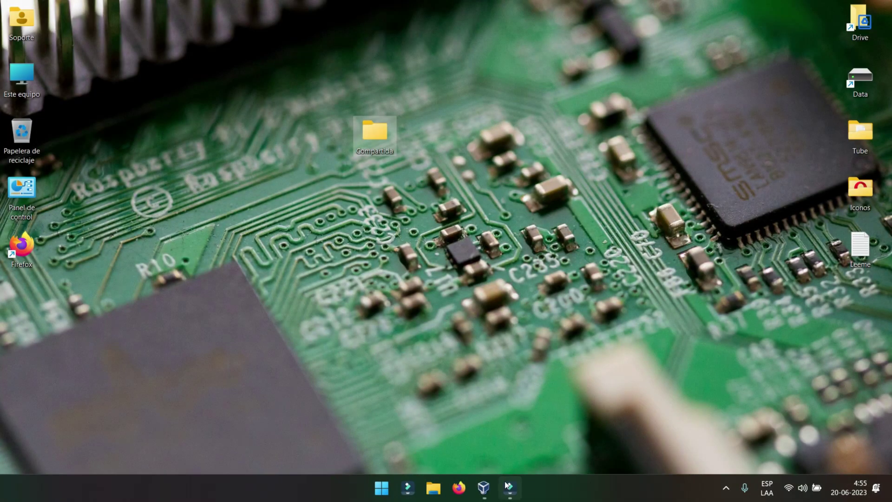
Return to the VirtualBox manager, start the Windows 10 64bits 1 machine and insert the Guest Additions CD image.
left_click(483, 487)
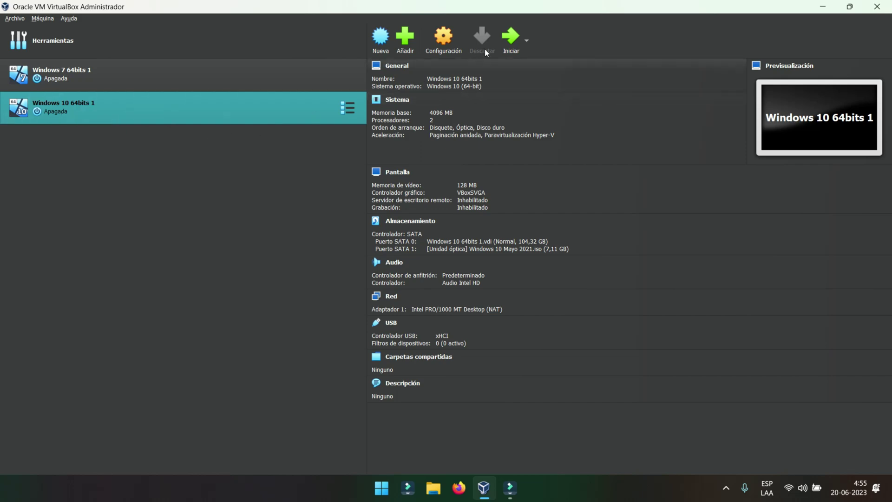
left_click(511, 40)
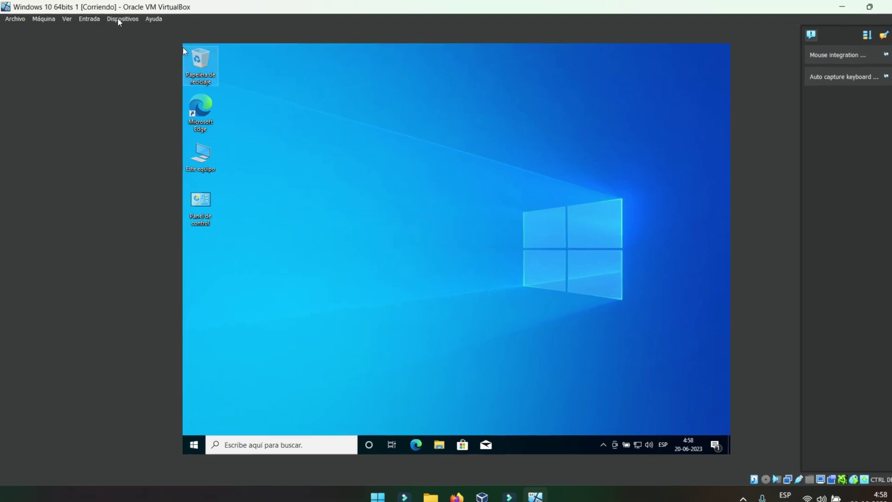
left_click(124, 21)
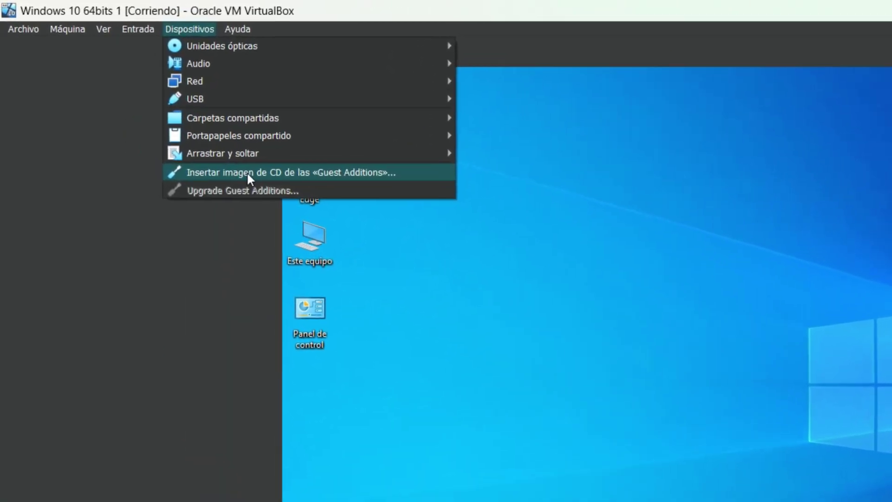
left_click(206, 144)
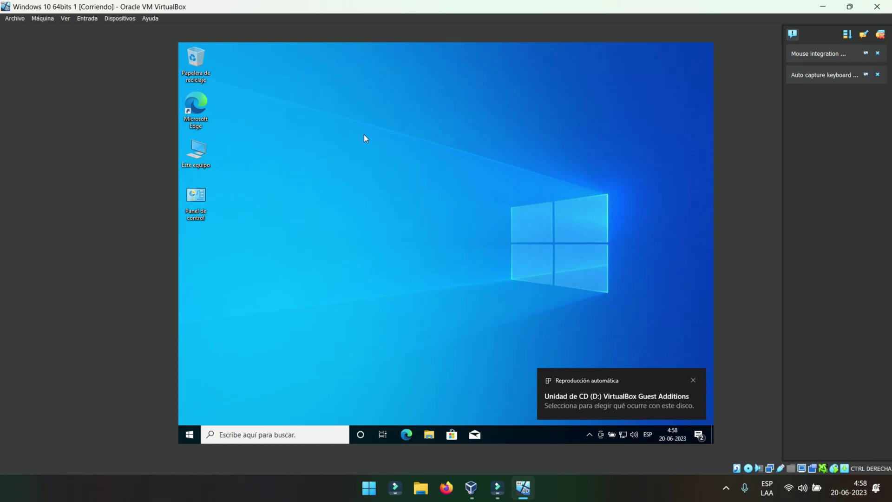
Run the VirtualBox Guest Additions installer from the guest's CD drive (D:), allow it to make changes, and bring up its setup window.
double_click(193, 154)
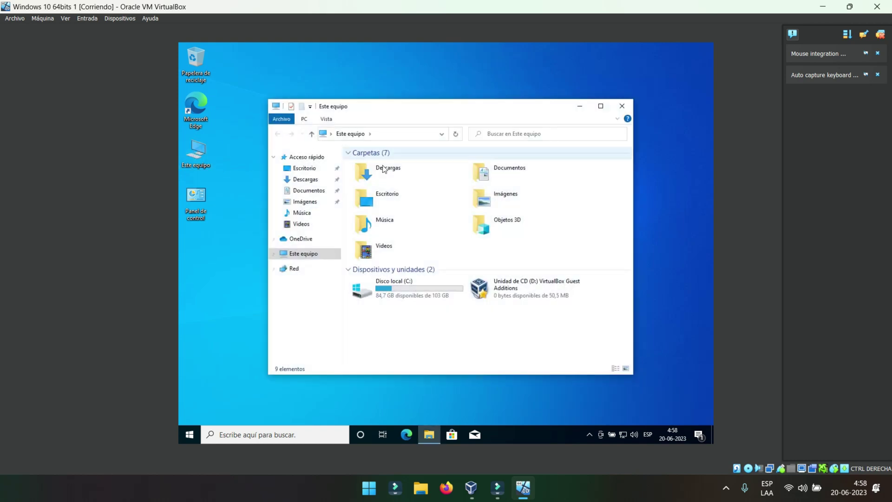
double_click(492, 296)
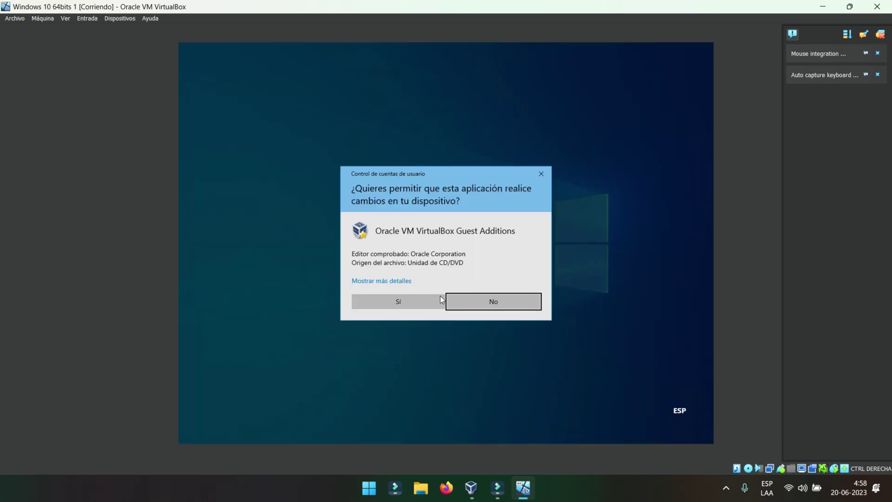
left_click(422, 302)
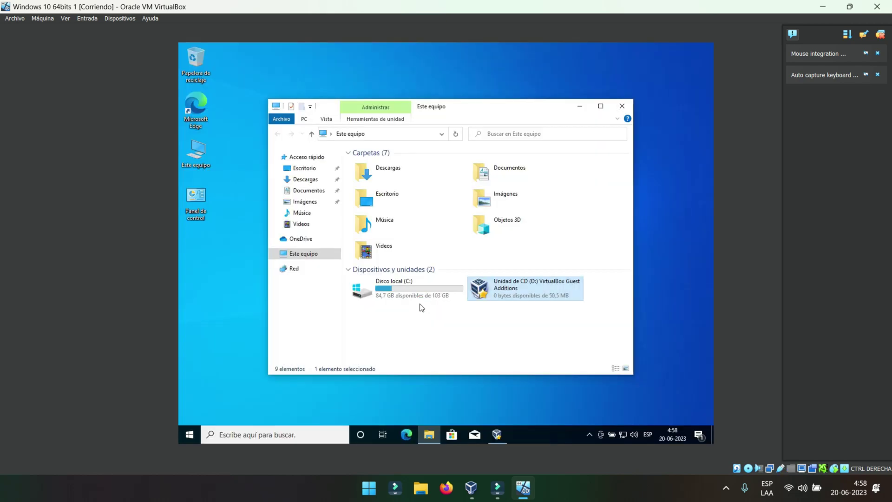
left_click(498, 439)
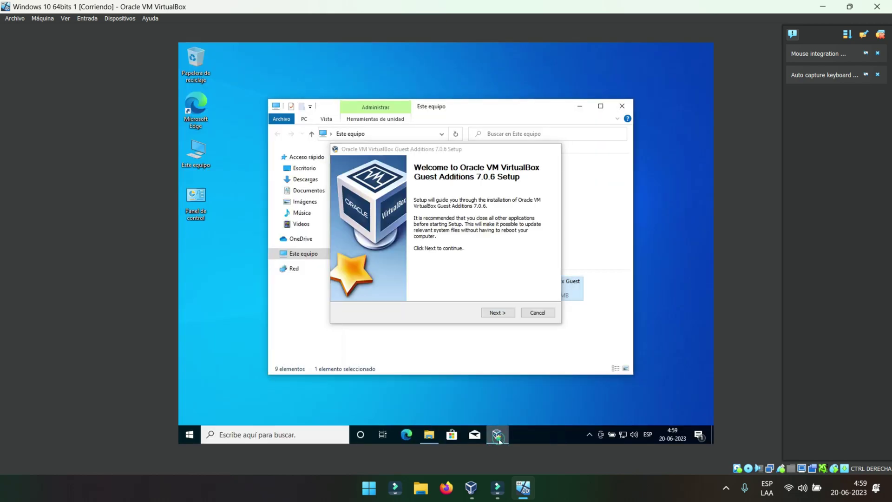
left_click(445, 327)
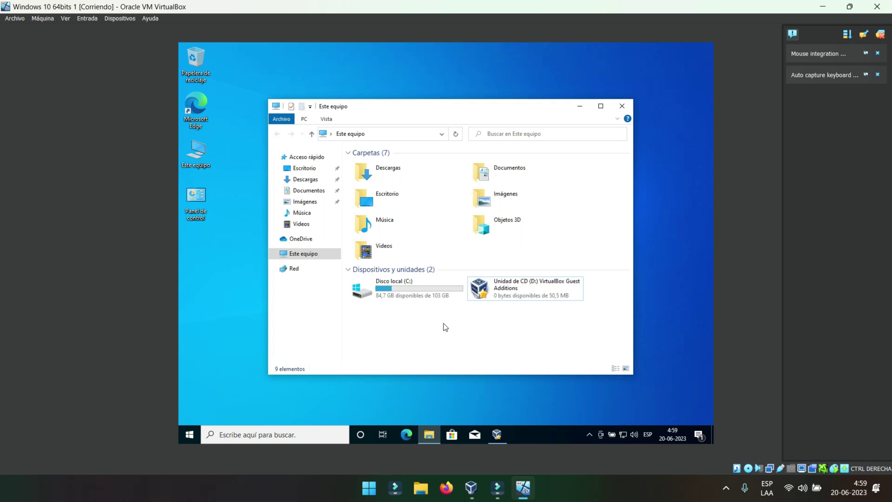
left_click(498, 436)
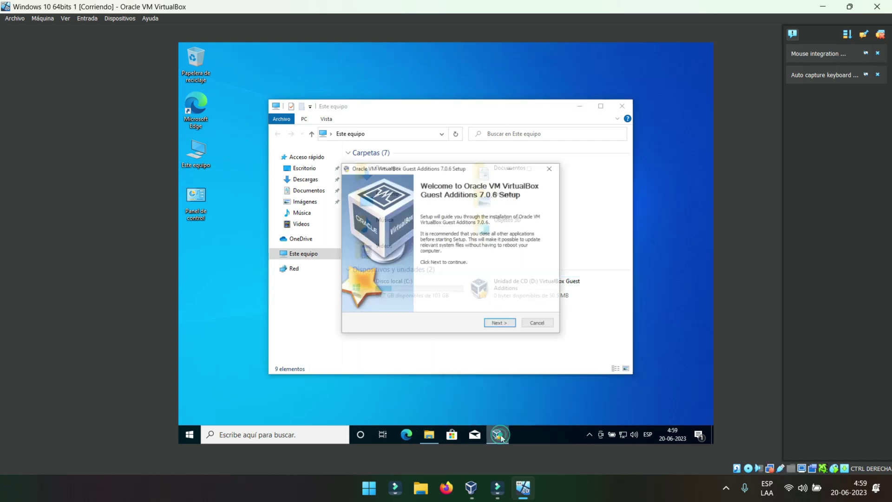
Install Guest Additions 7.0.6 with the default components and finish with the Reboot now option.
left_click(494, 314)
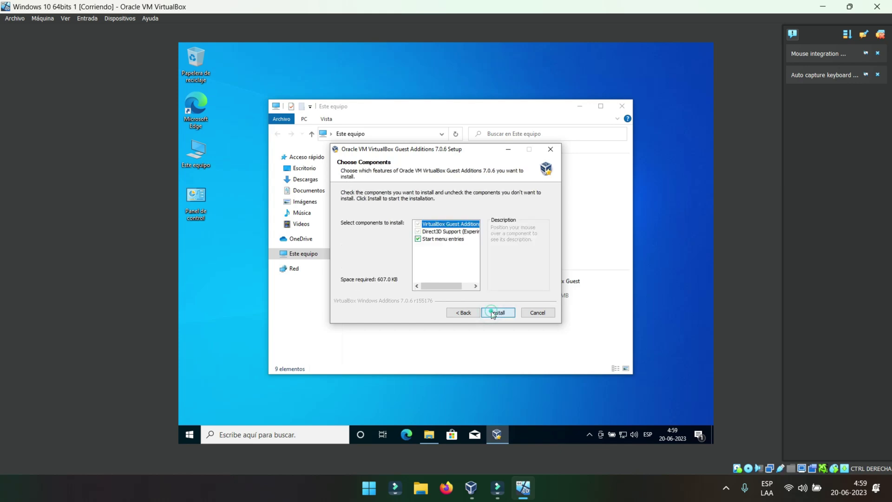
left_click(498, 313)
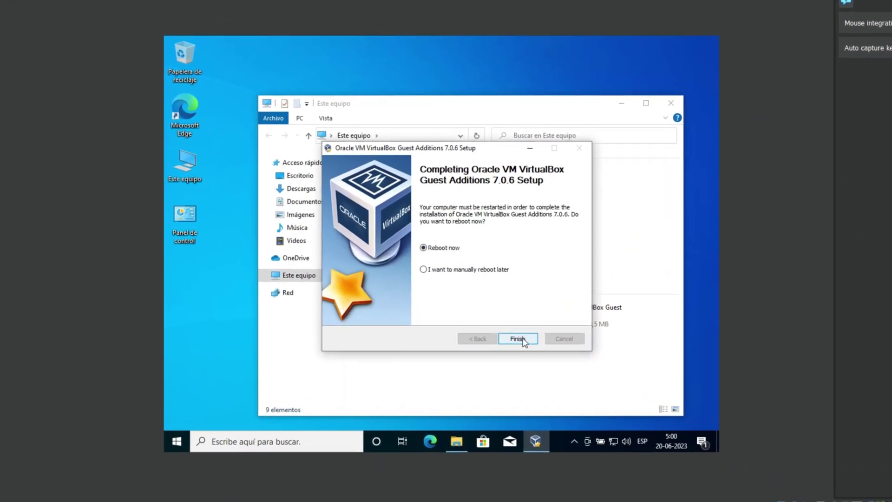
left_click(522, 339)
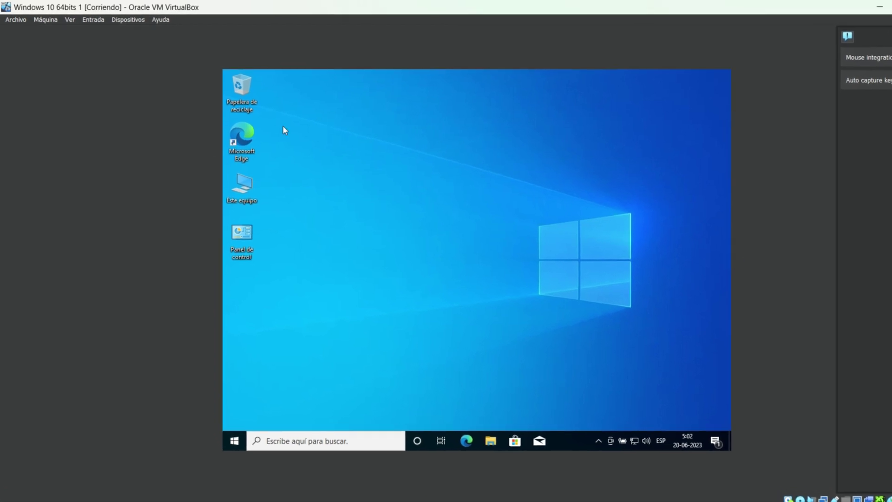
Add a new share in the virtual machine's shared folder preferences, using the Compartida folder on the host desktop as its path.
left_click(132, 22)
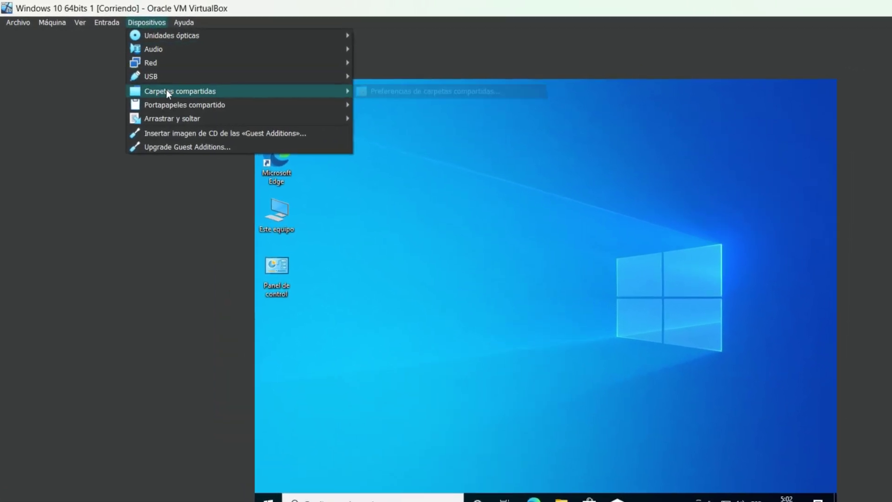
mouse_move(242, 101)
mouse_move(294, 96)
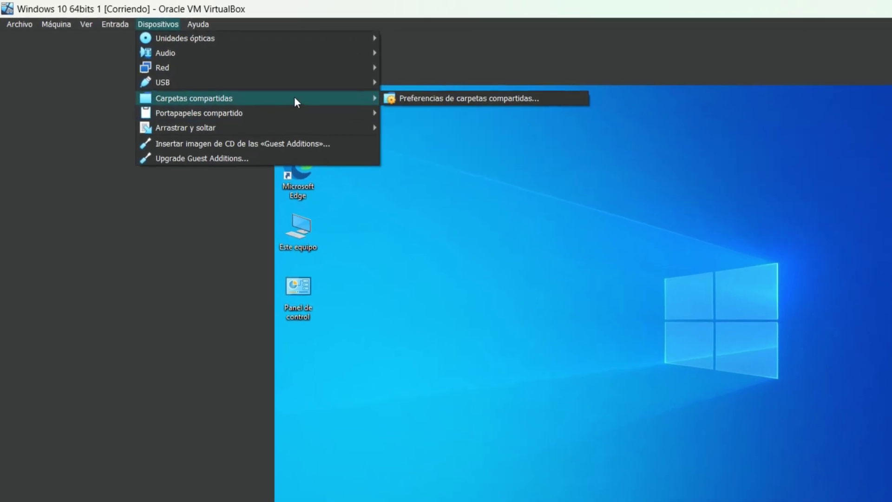
left_click(502, 105)
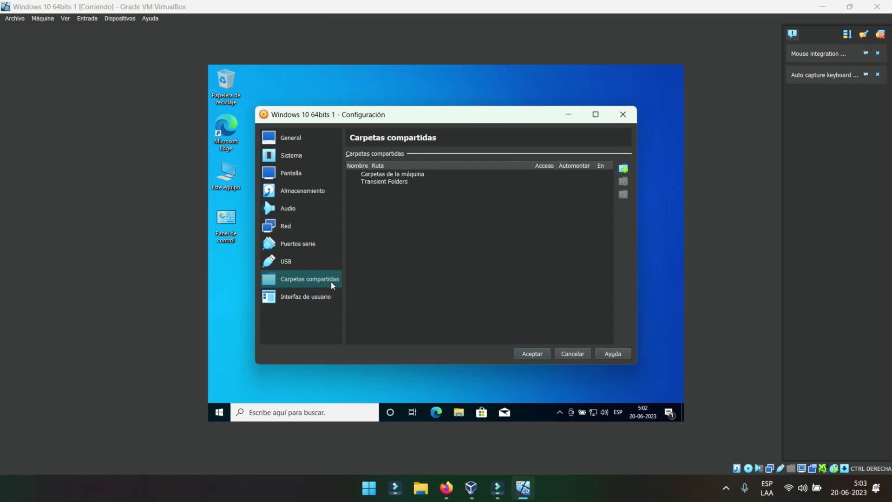
left_click(624, 170)
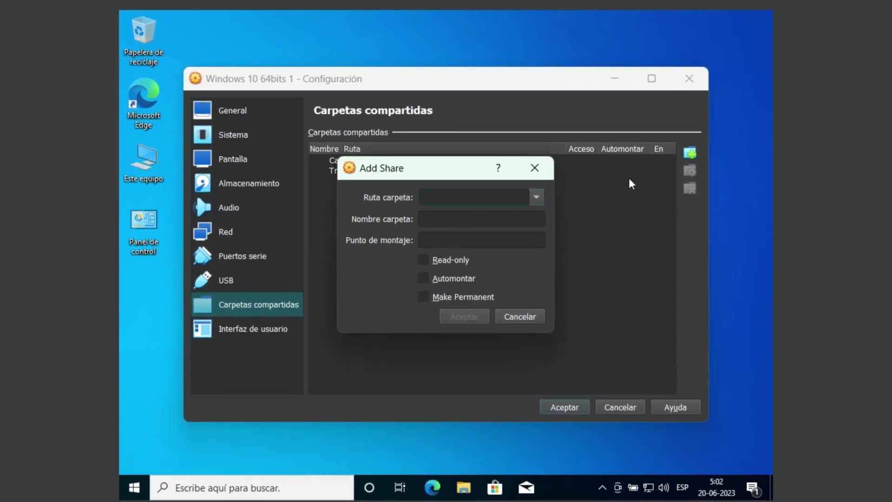
left_click(540, 197)
left_click(455, 238)
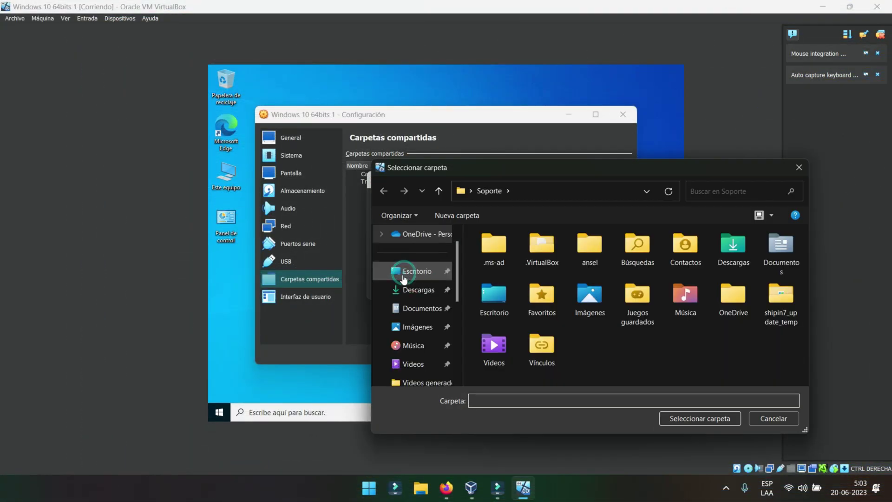
left_click(409, 273)
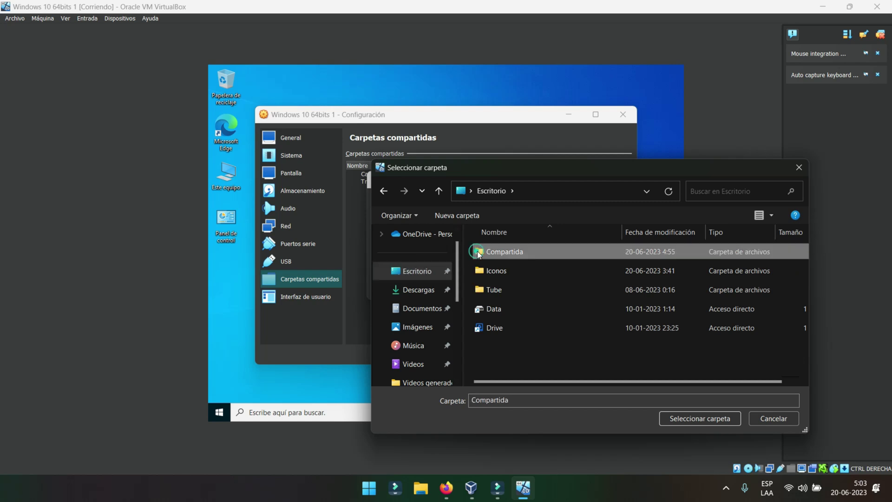
left_click(682, 421)
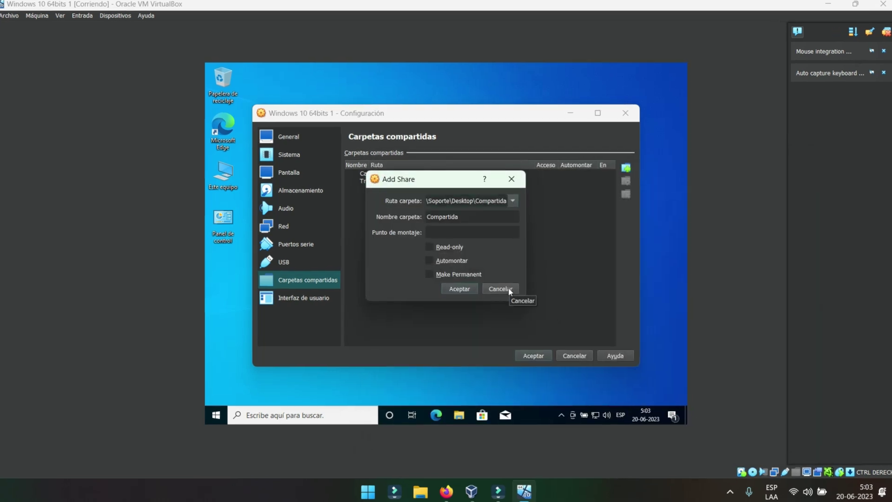
Enable Automontar and Make Permanent for the Compartida share, and accept the share and the machine settings.
left_click(426, 263)
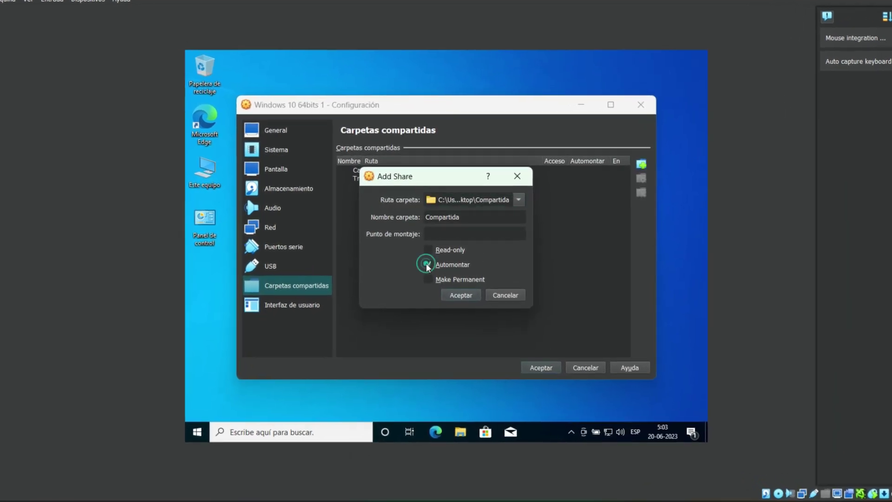
left_click(426, 283)
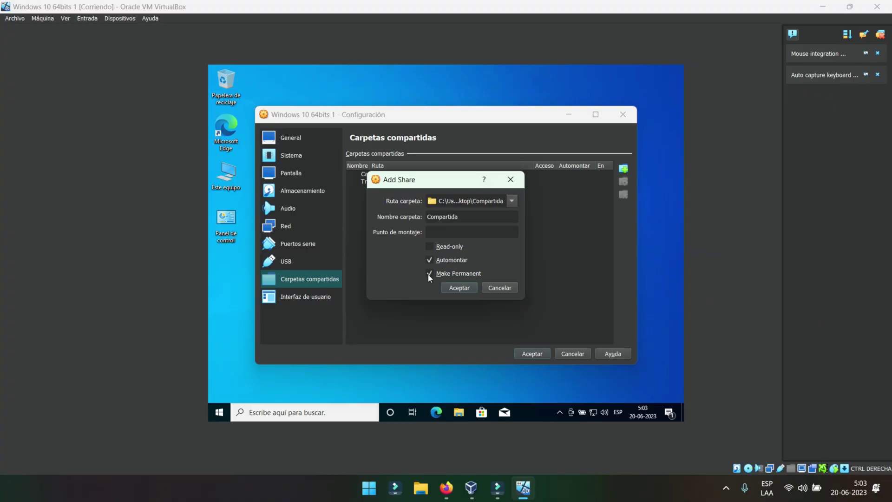
left_click(459, 287)
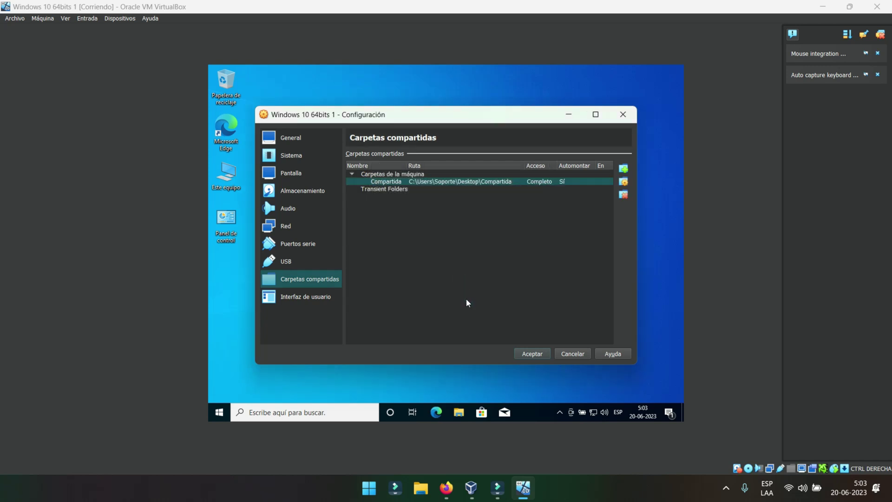
left_click(529, 355)
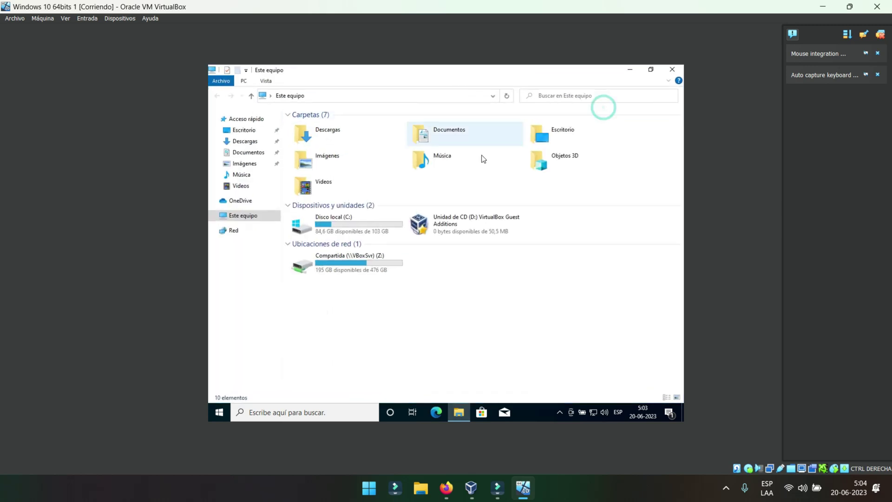
Open the Compartida network drive (Z:) in the guest and create a text document named Leeme there.
double_click(343, 270)
right_click(371, 181)
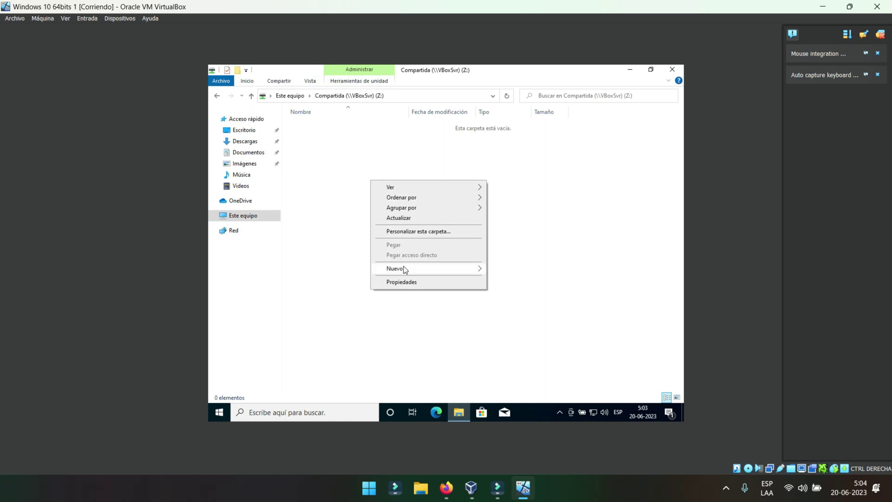
mouse_move(405, 271)
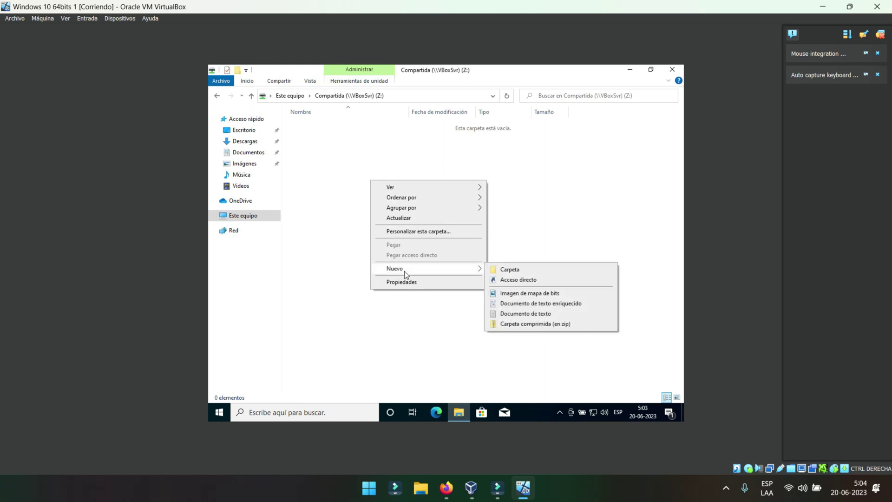
left_click(504, 314)
type("Leeme")
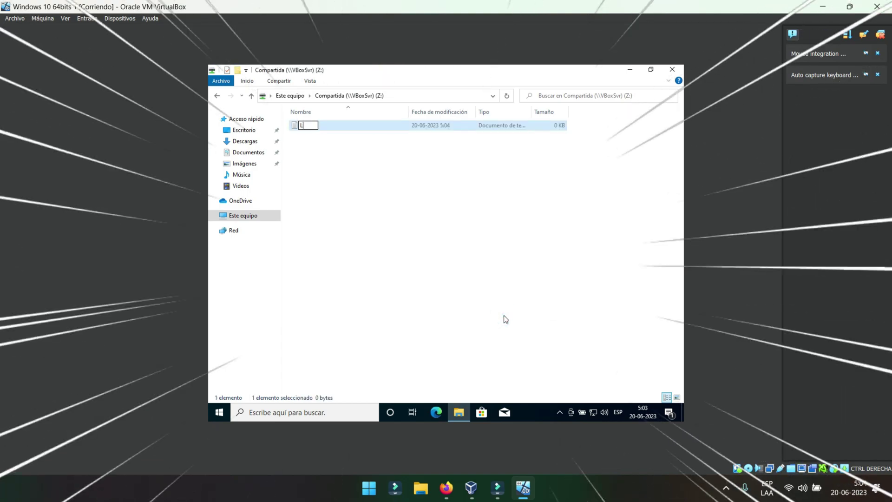
key("Return")
Open the Leeme document, write "esto es una prueba" on the third line, and save the file.
key("Return")
key("Return")
key("Return")
type("esto es")
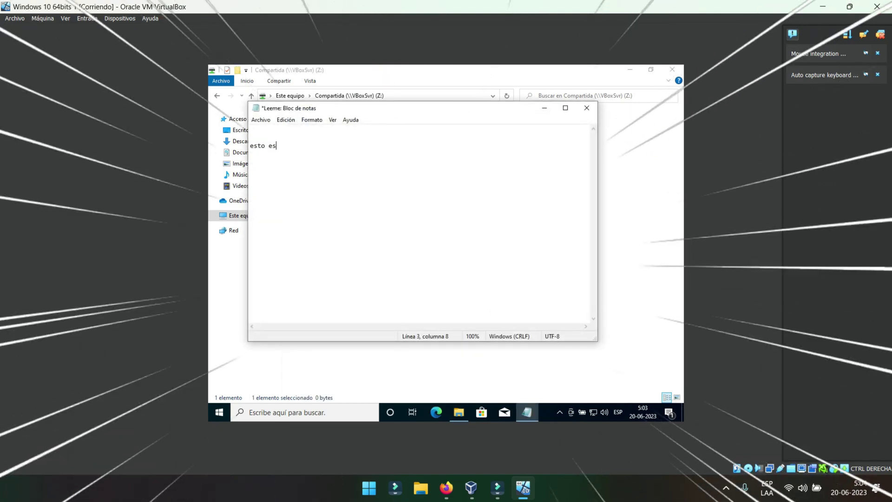
type(" una prueba")
left_click(260, 120)
left_click(269, 162)
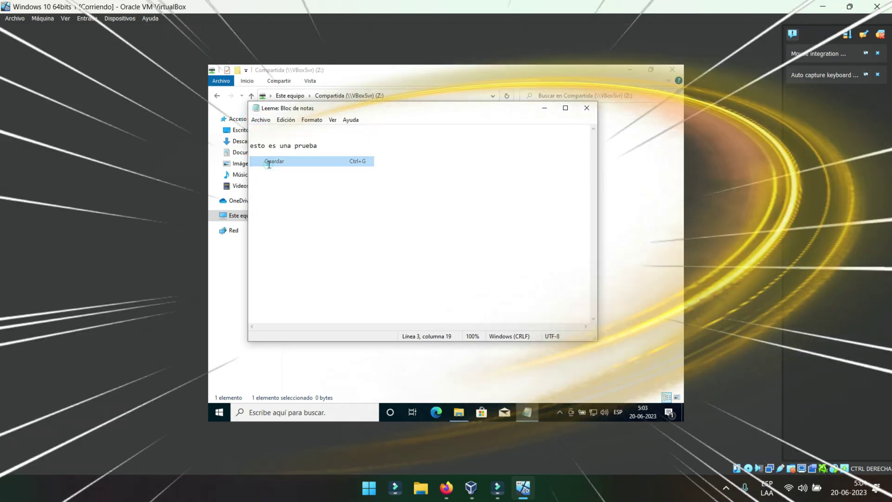
Close the guest's Leeme document, switch to the host's Compartida folder, and check the text of the Leeme document there.
left_click(583, 109)
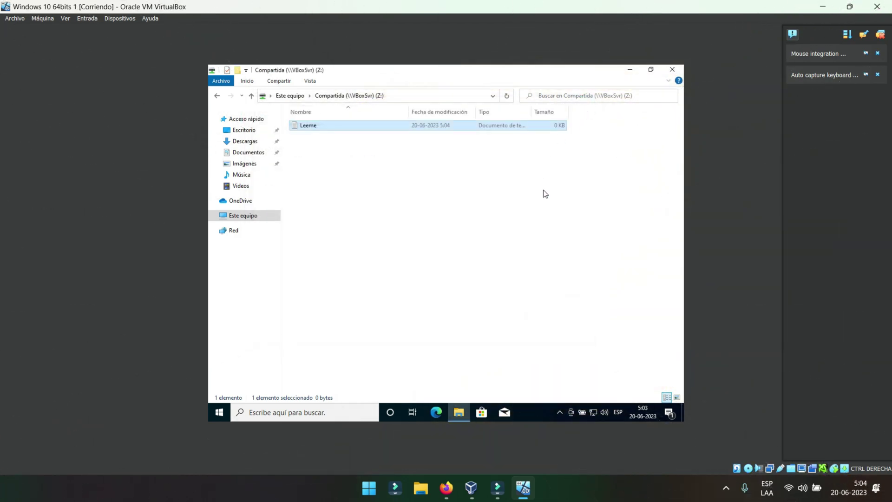
left_click(824, 7)
left_click(822, 4)
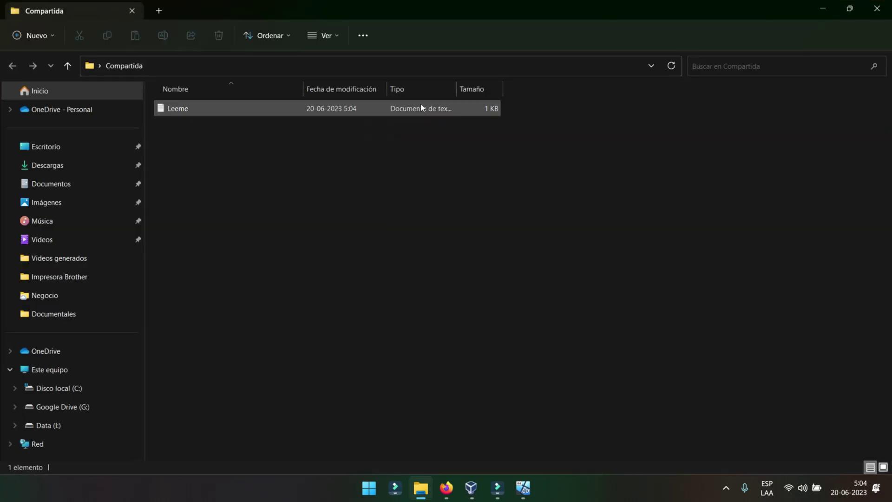
double_click(178, 110)
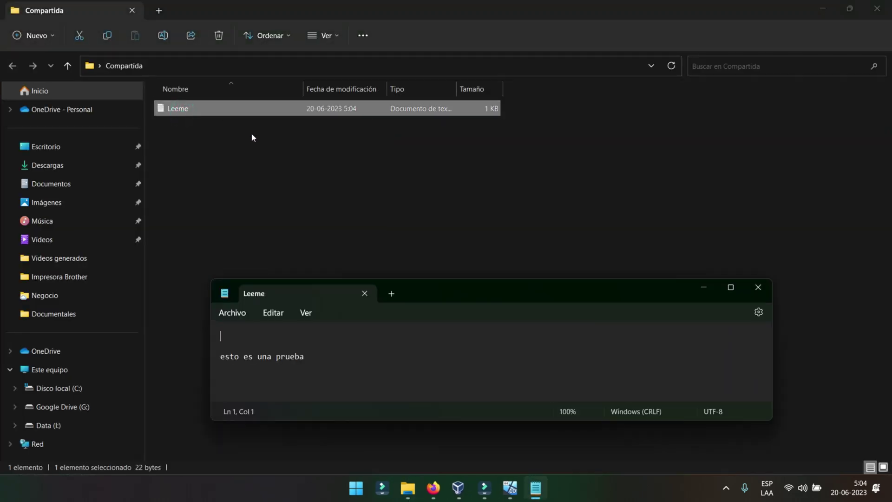
left_click(758, 287)
Create a text document named Leeme 2 in the host's Compartida folder.
left_click(259, 191)
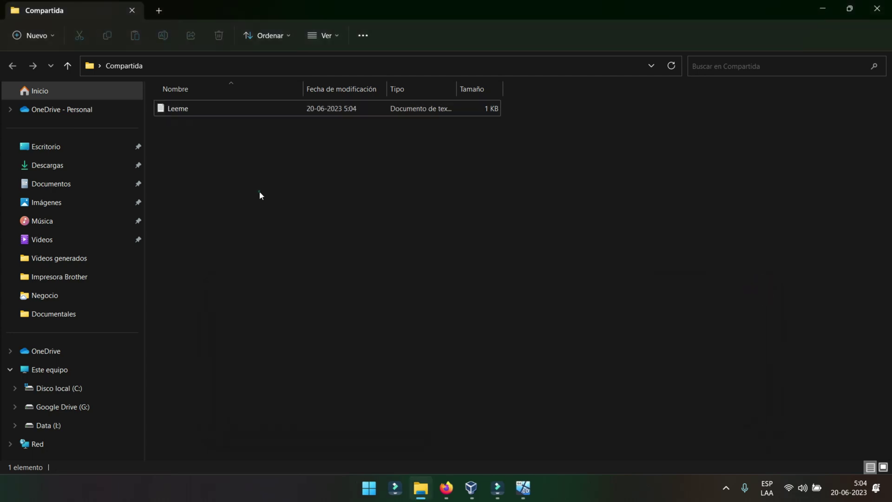
right_click(256, 164)
mouse_move(303, 257)
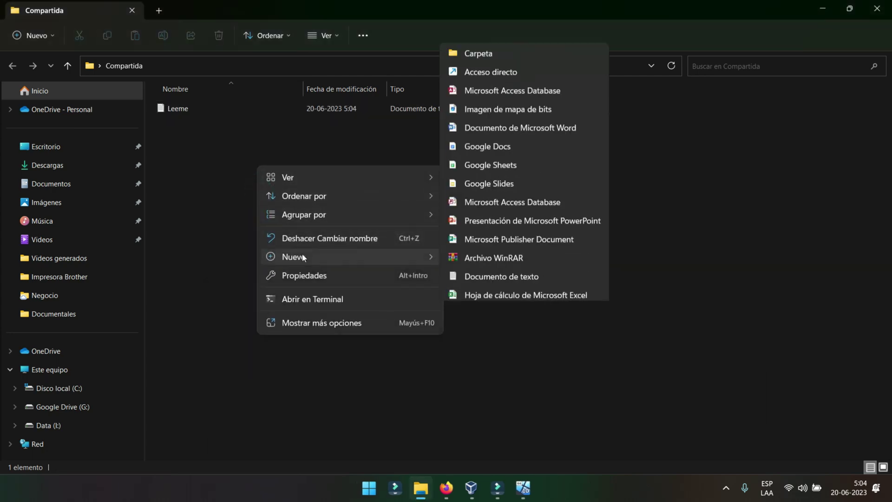
left_click(476, 255)
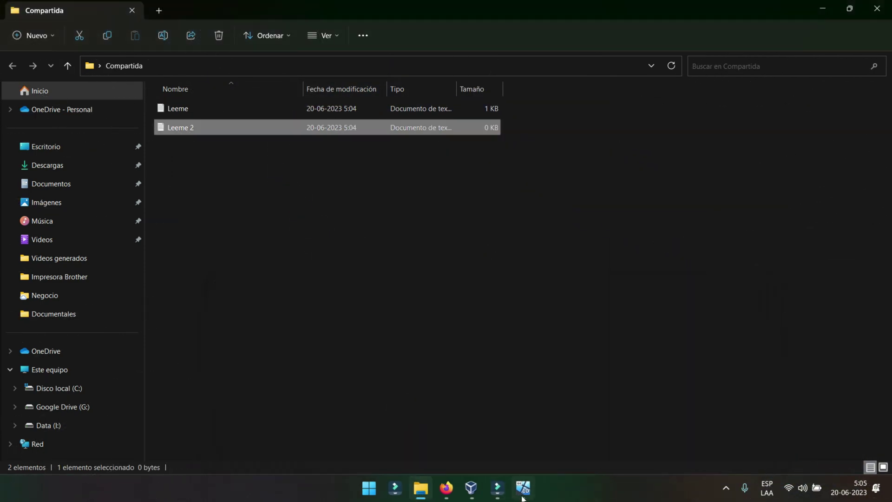
Switch back to the VirtualBox guest, refresh the Compartida (Z:) drive, and open the Leeme 2 document.
left_click(521, 488)
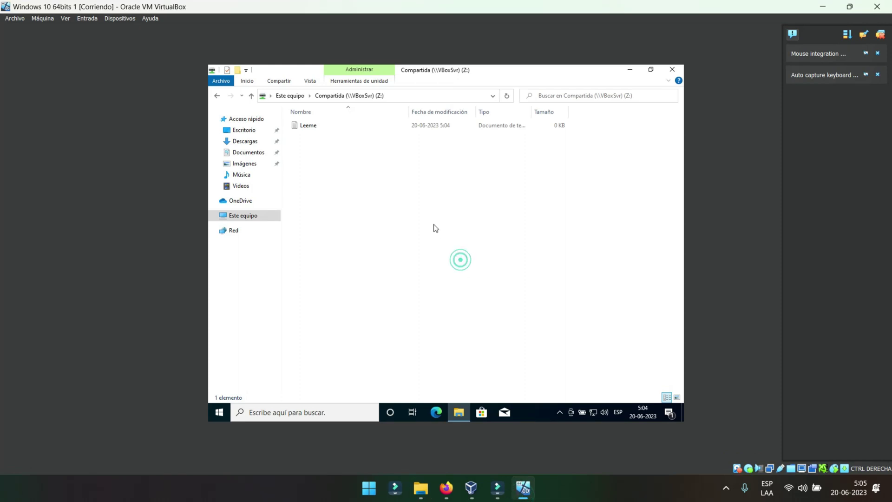
right_click(400, 161)
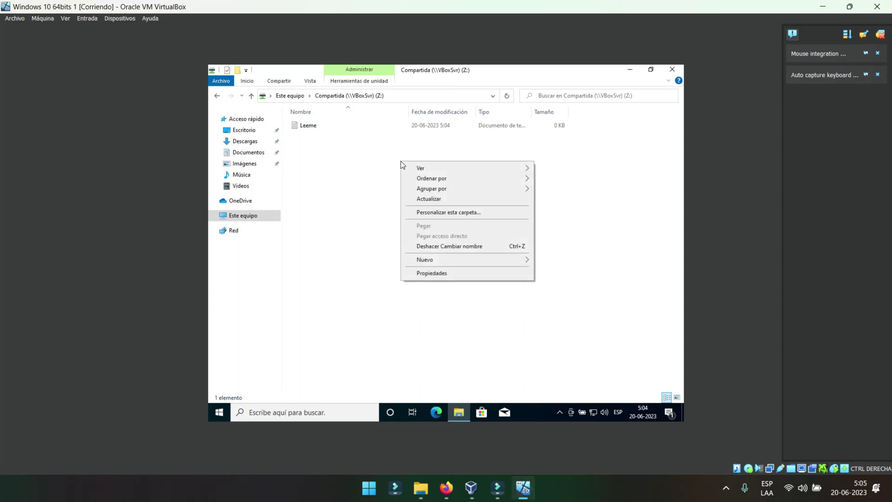
left_click(415, 199)
left_click(315, 126)
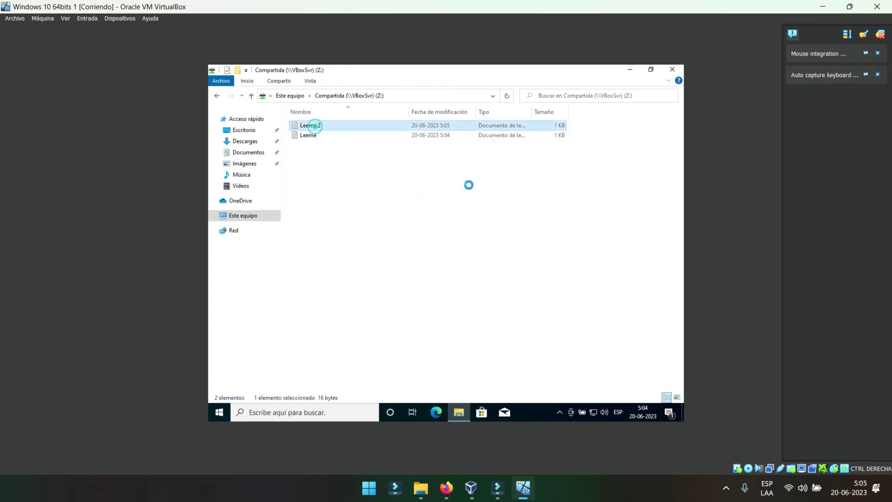